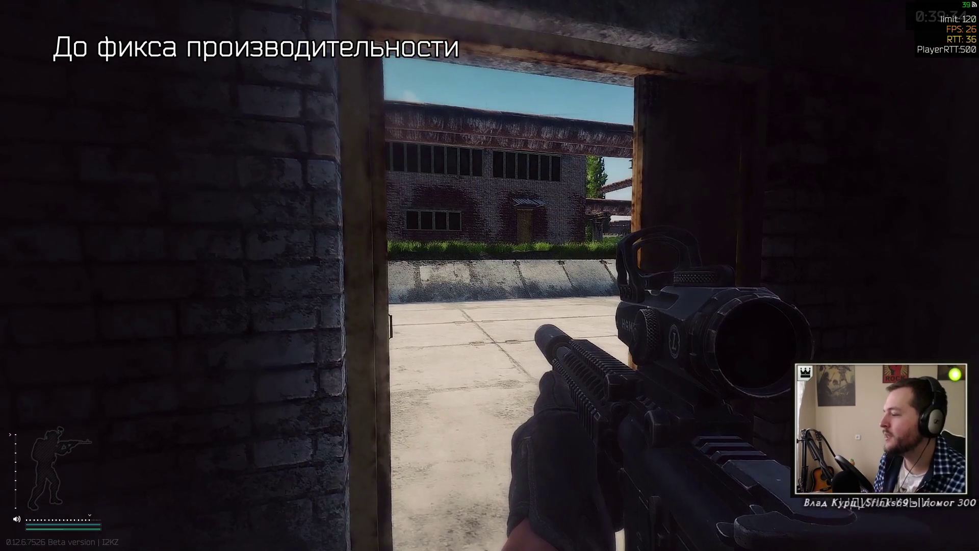
pyautogui.press('w')
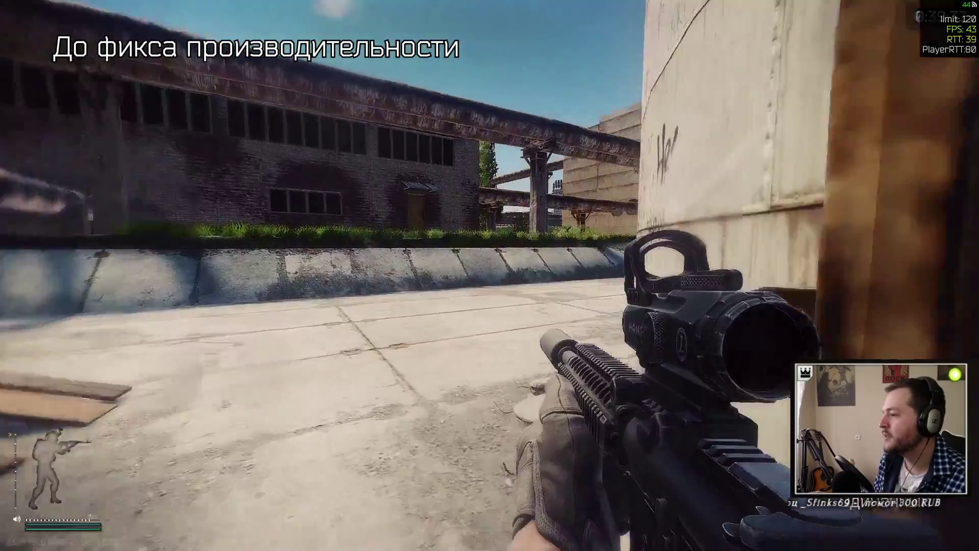
pyautogui.press('w')
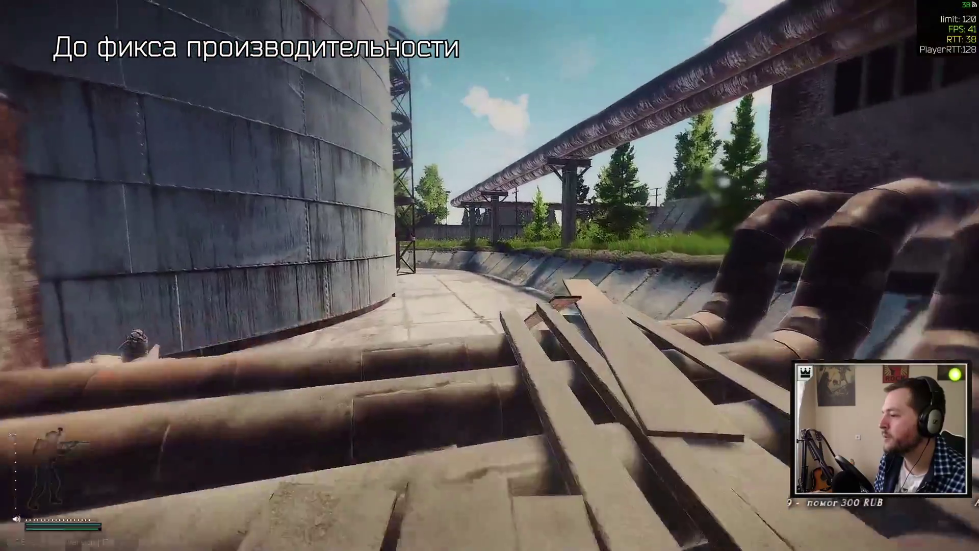
pyautogui.press('w')
pyautogui.press('w')
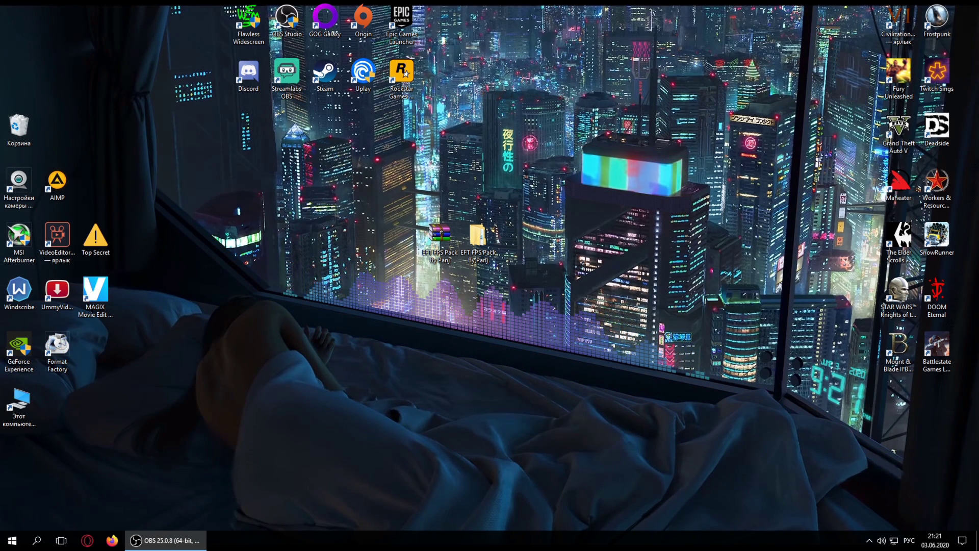
# - Open the system restore configuration (Настройка восстановления системы) from the Control Panel's Recovery page
pyautogui.click(36, 540)
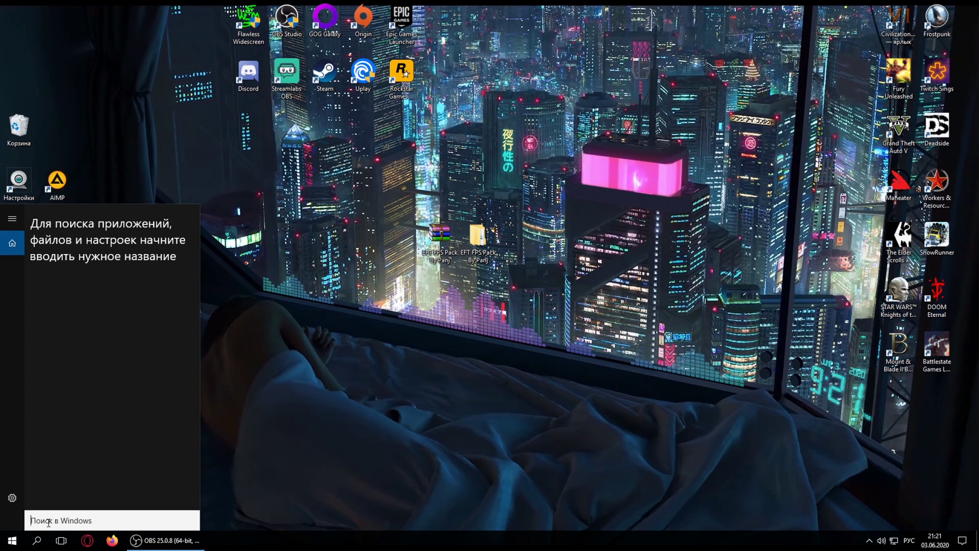
pyautogui.write('п')
pyautogui.press('Return')
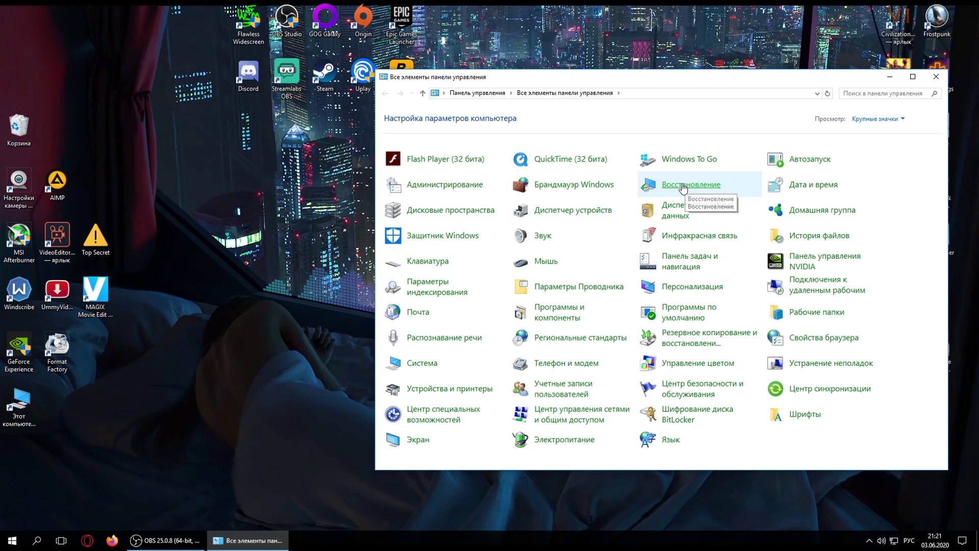
pyautogui.click(683, 186)
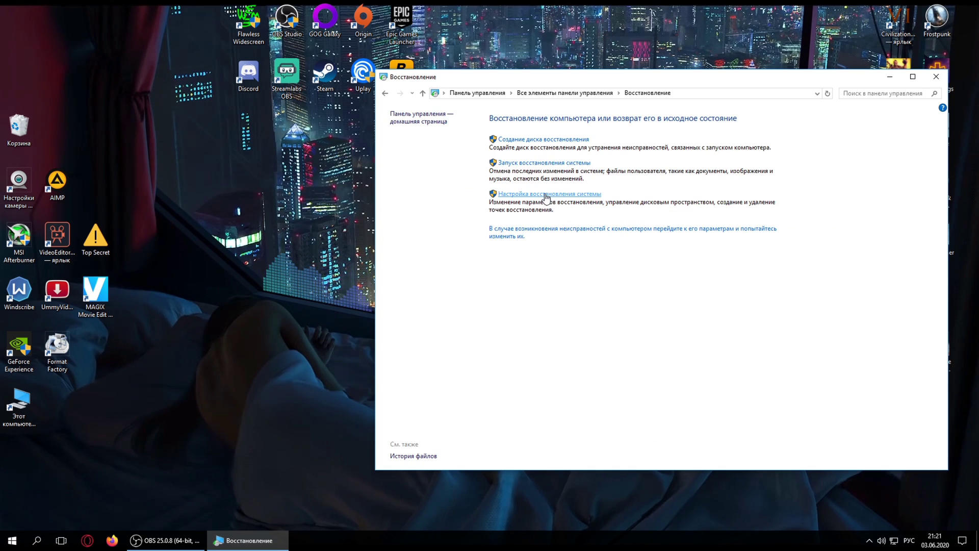
pyautogui.click(545, 195)
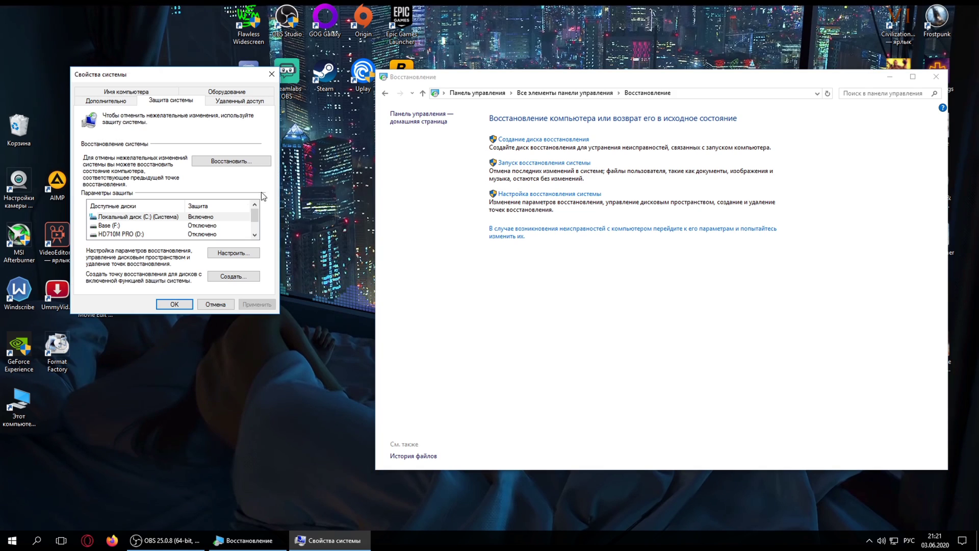
# - Check that system protection is turned on for the local system disk (C:) and accept the protection settings
pyautogui.click(137, 218)
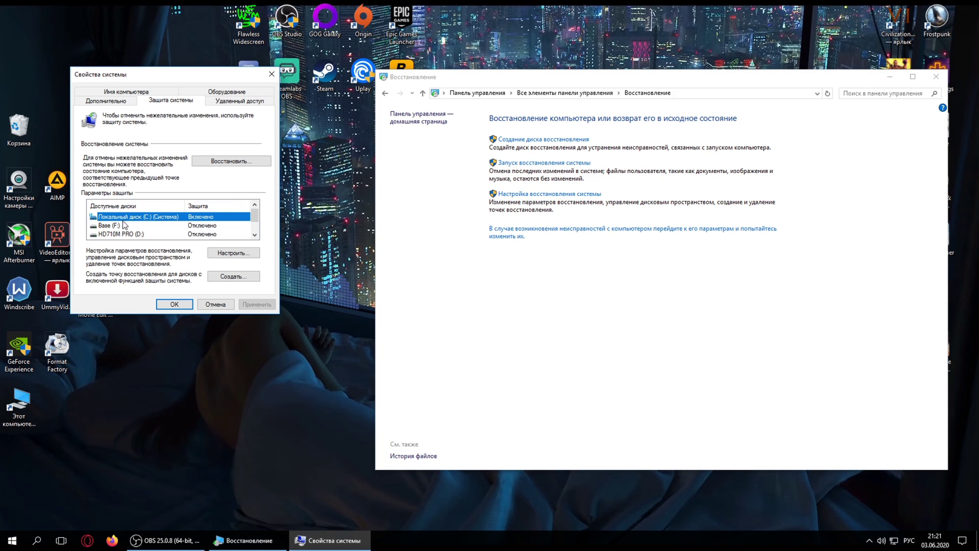
pyautogui.click(225, 255)
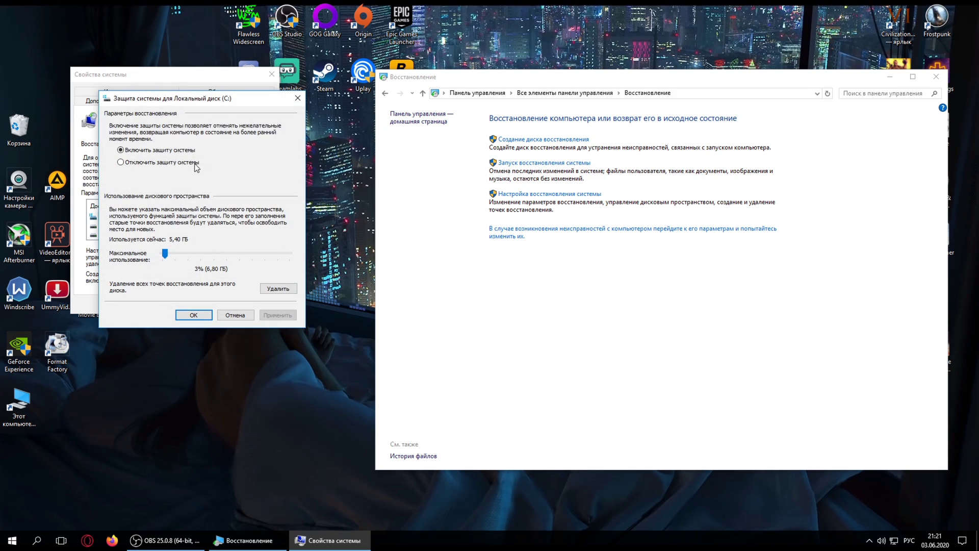
pyautogui.moveTo(205, 100); pyautogui.dragTo(394, 129)
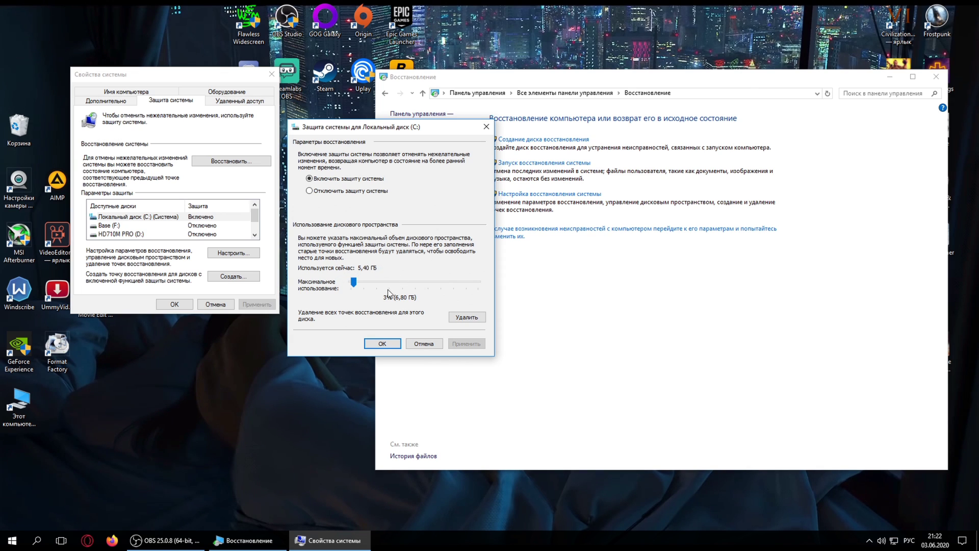
pyautogui.click(382, 344)
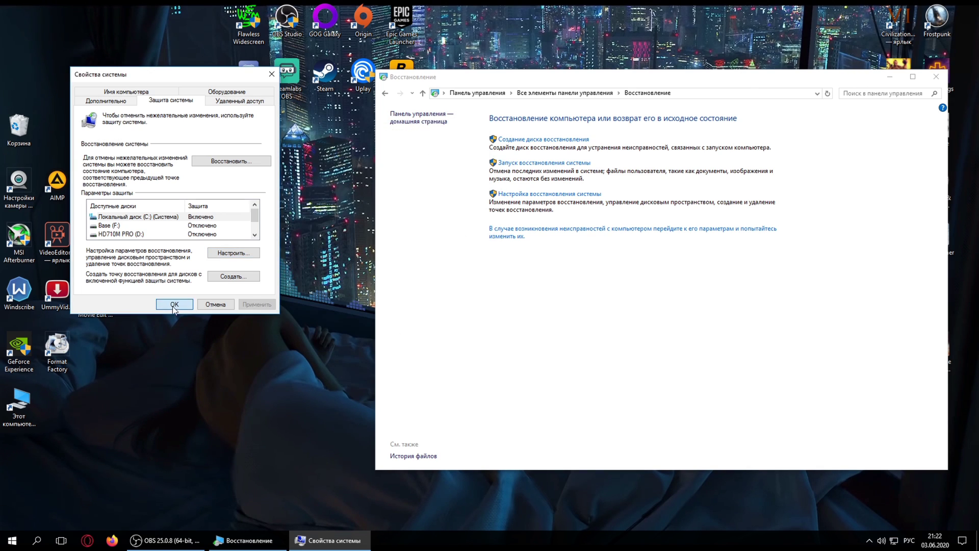
pyautogui.click(173, 304)
pyautogui.moveTo(461, 77); pyautogui.dragTo(390, 70)
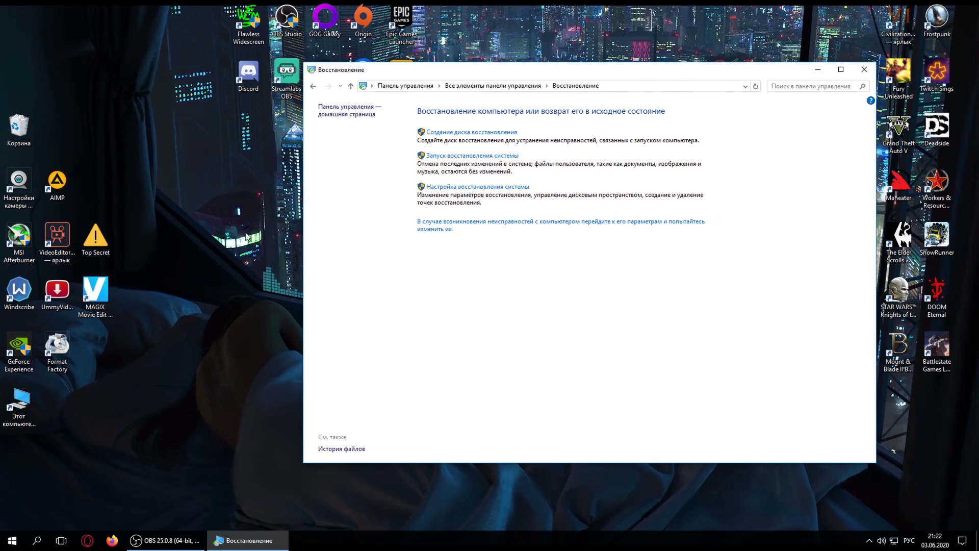
pyautogui.click(464, 188)
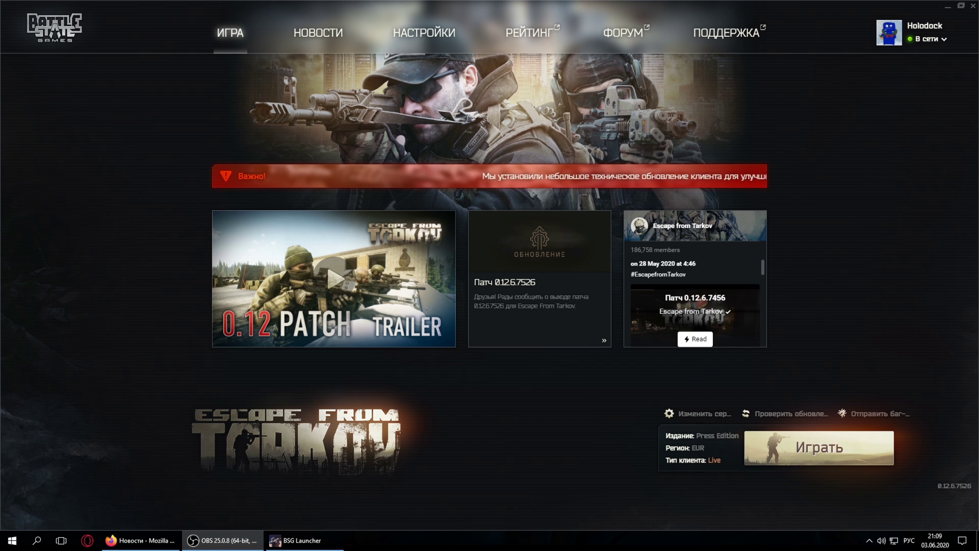
# - In the BSG Launcher settings, choose "Закрыть лаунчер" as the action for the window's close button
pyautogui.click(418, 34)
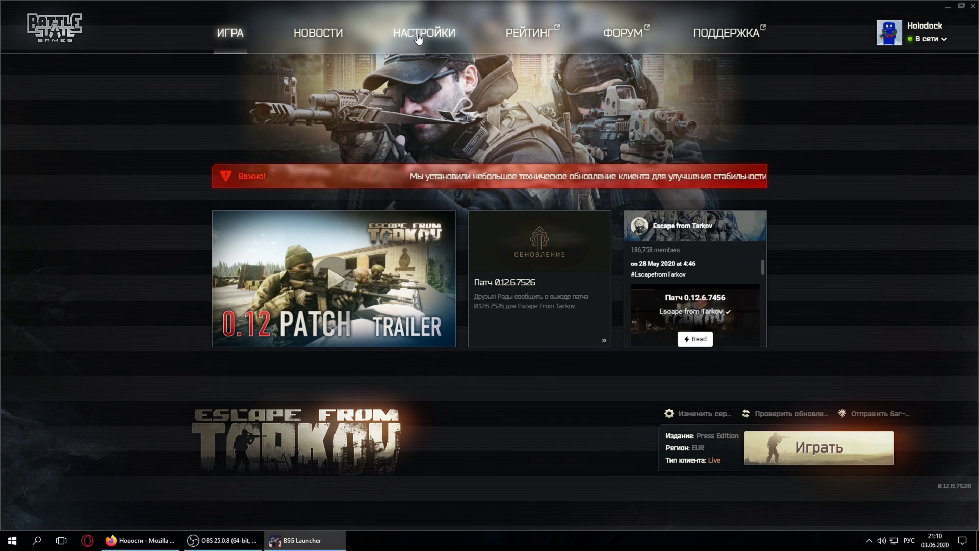
pyautogui.click(415, 36)
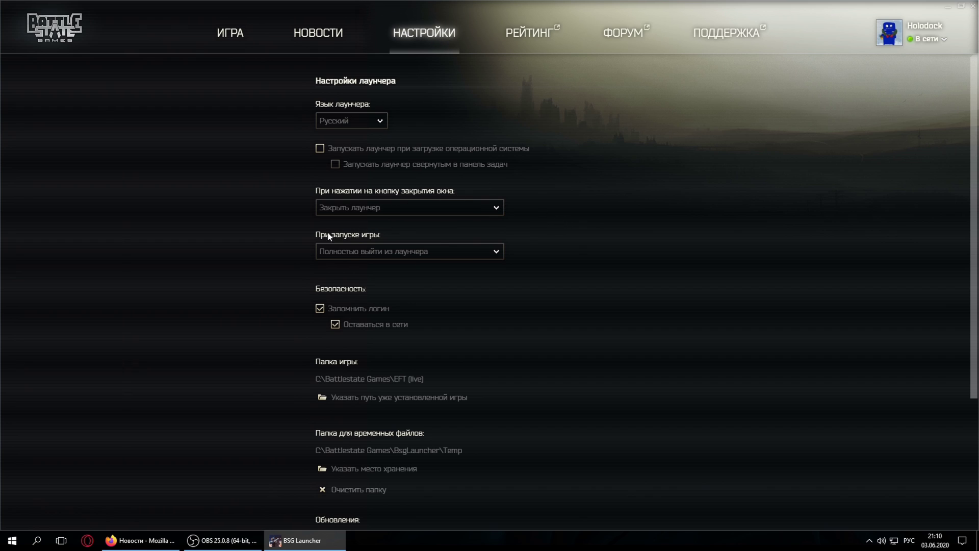
pyautogui.click(415, 208)
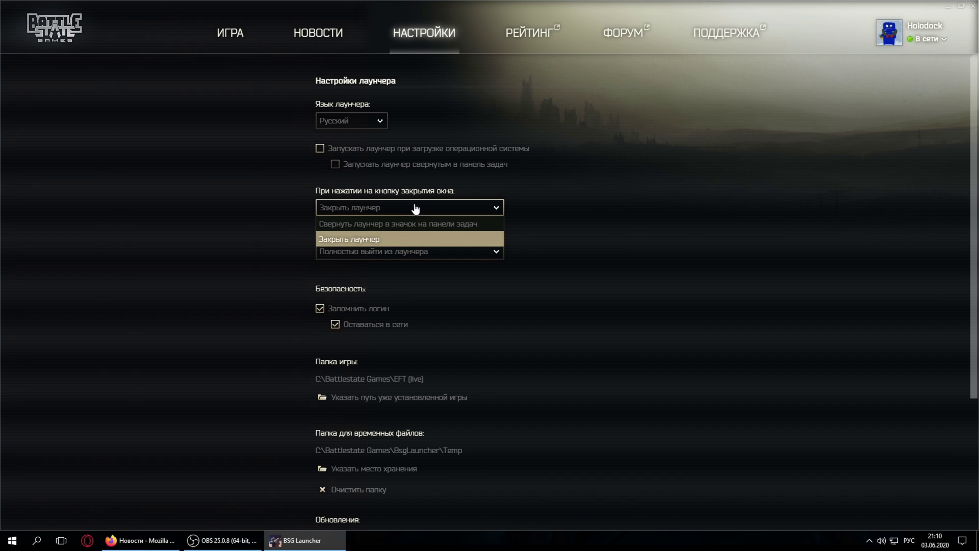
pyautogui.click(355, 244)
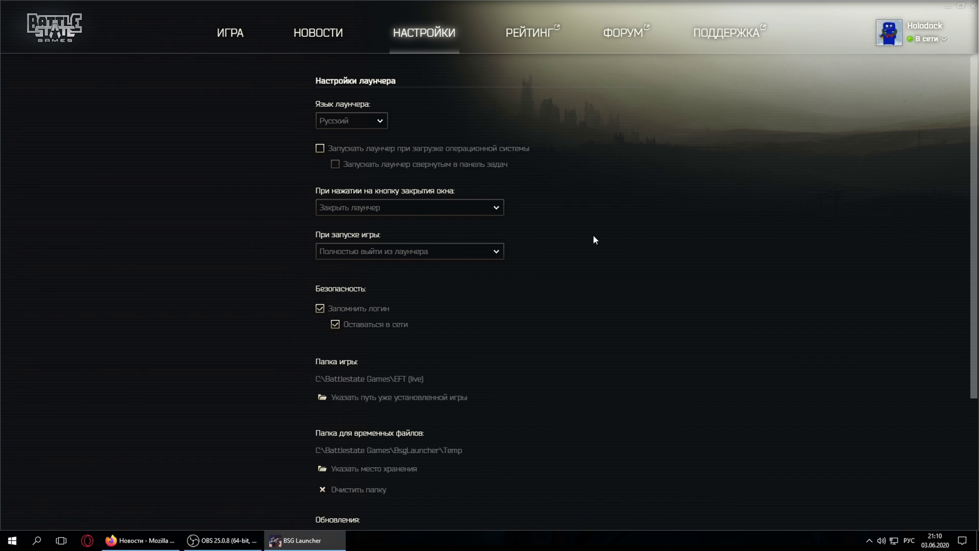
# - Set the launcher's behaviour on game start to "Полностью выйти из лаунчера"
pyautogui.click(495, 252)
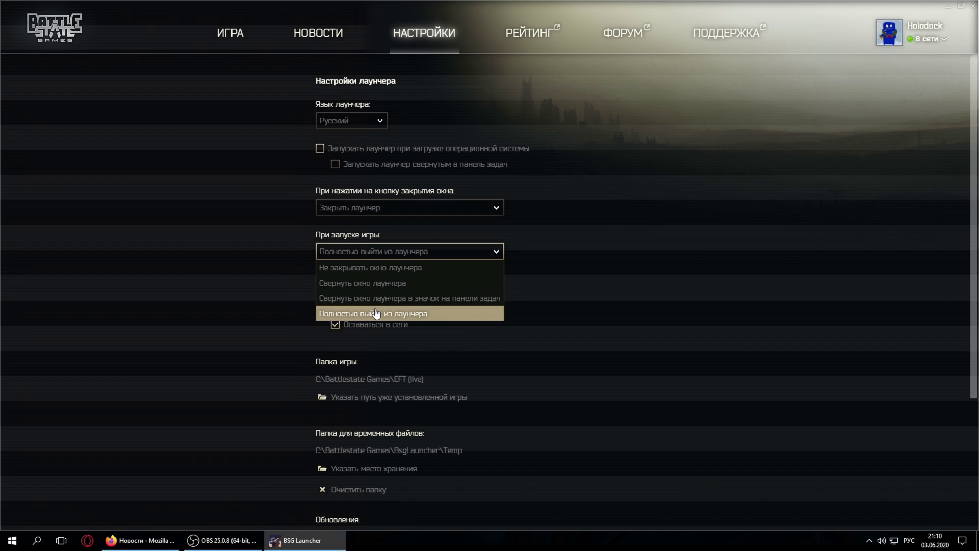
pyautogui.click(543, 261)
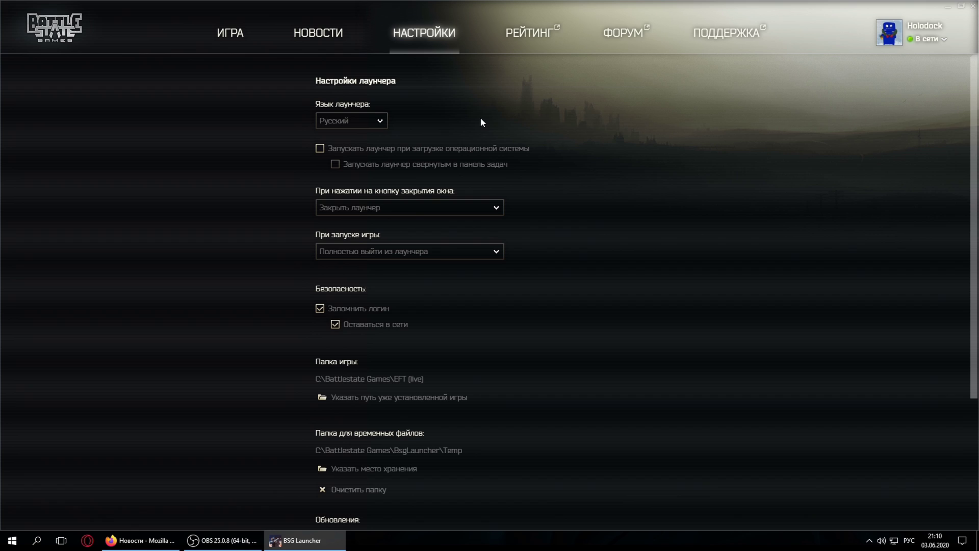
pyautogui.click(390, 253)
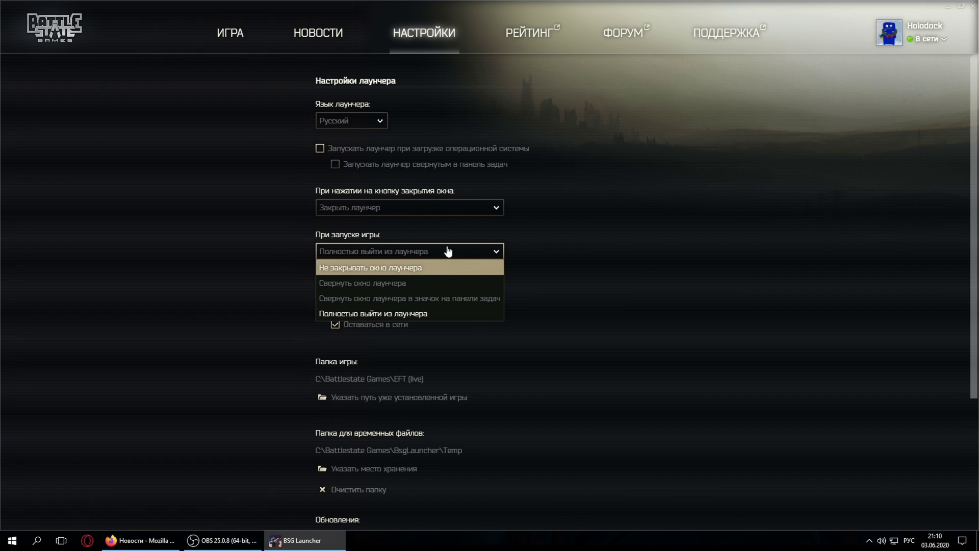
pyautogui.click(481, 249)
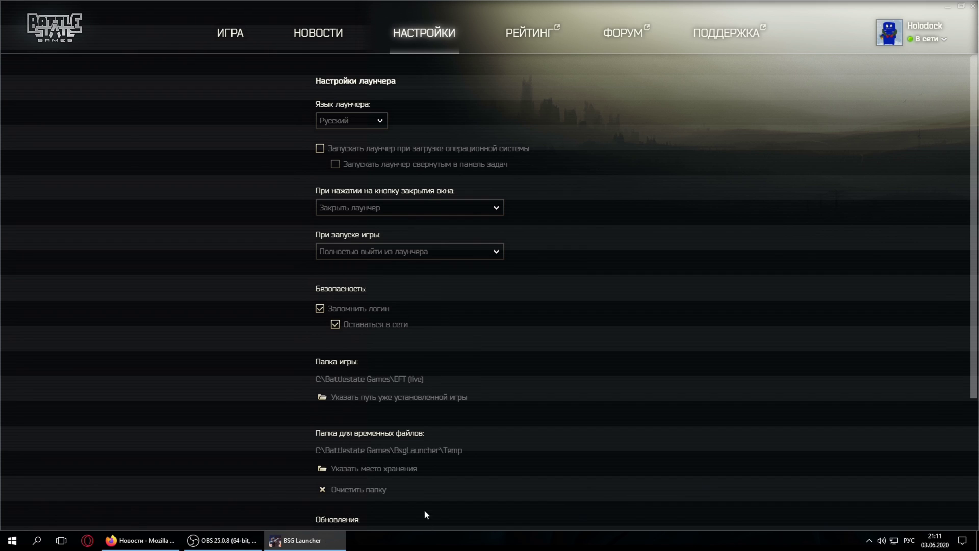
pyautogui.click(403, 258)
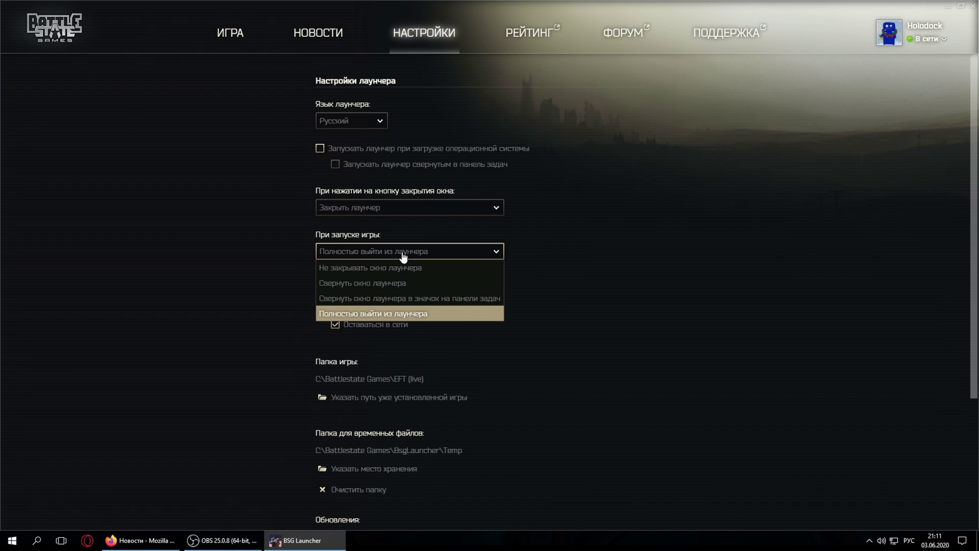
pyautogui.click(371, 313)
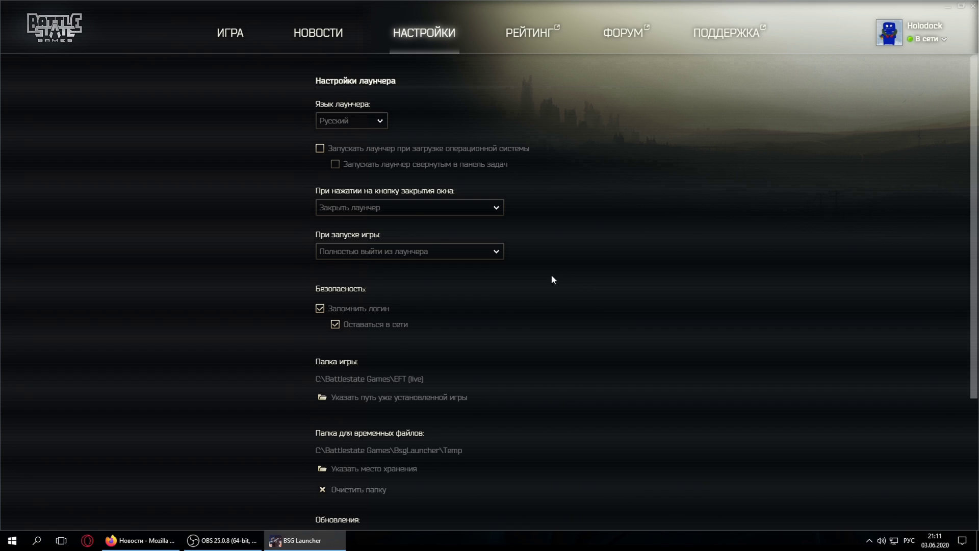
pyautogui.scroll(-3, 559, 279)
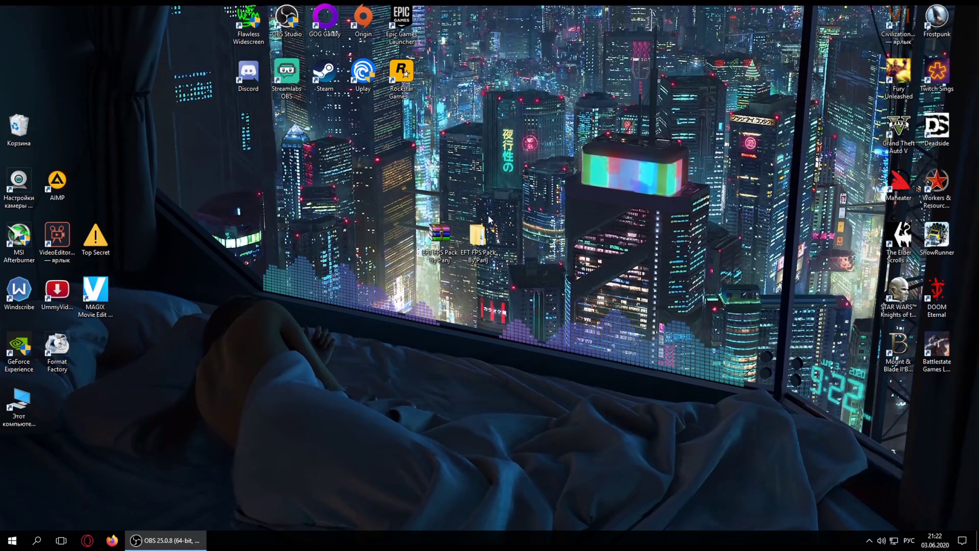
# - Add TarkovHighPriority from the EFT FPS Pack's Optimizations > Tarkov Process priority folder to the registry
pyautogui.doubleClick(478, 236)
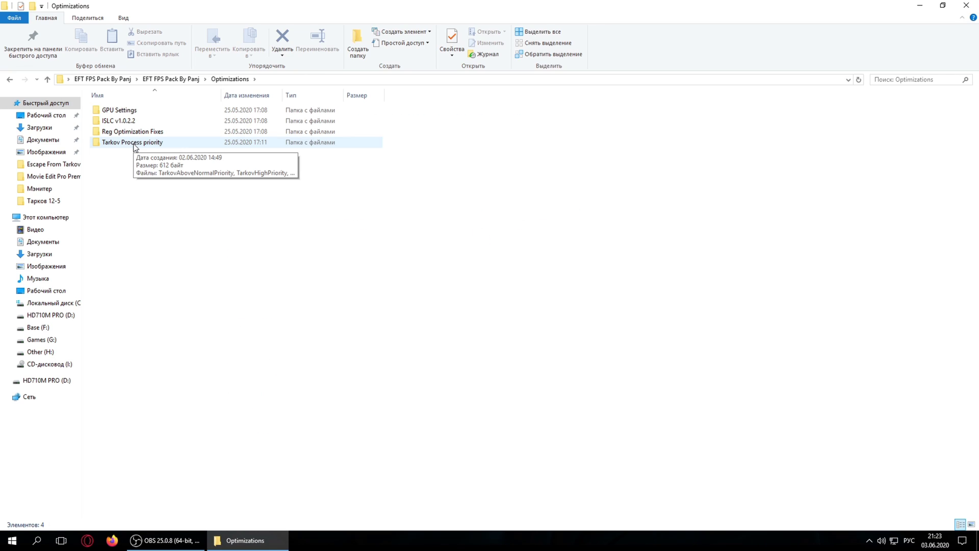
pyautogui.doubleClick(135, 143)
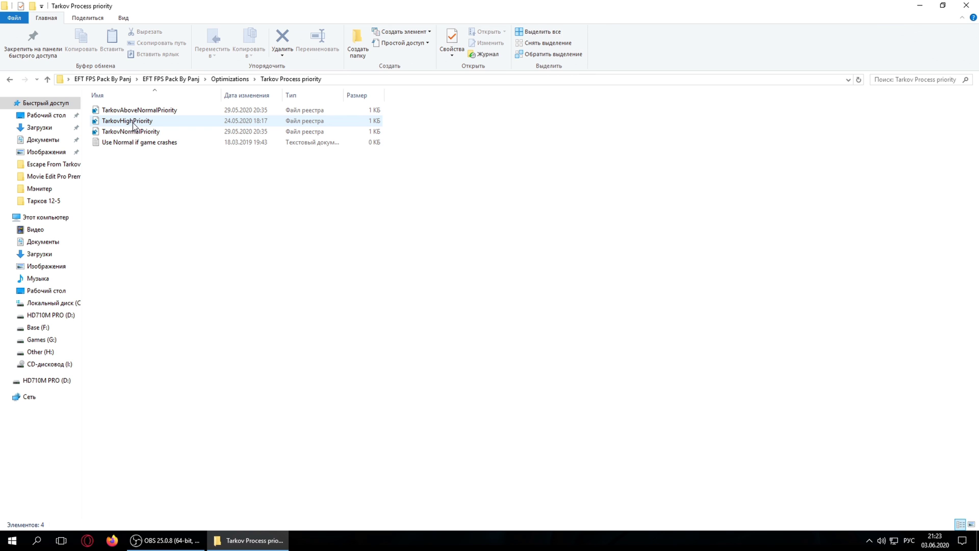
pyautogui.doubleClick(134, 124)
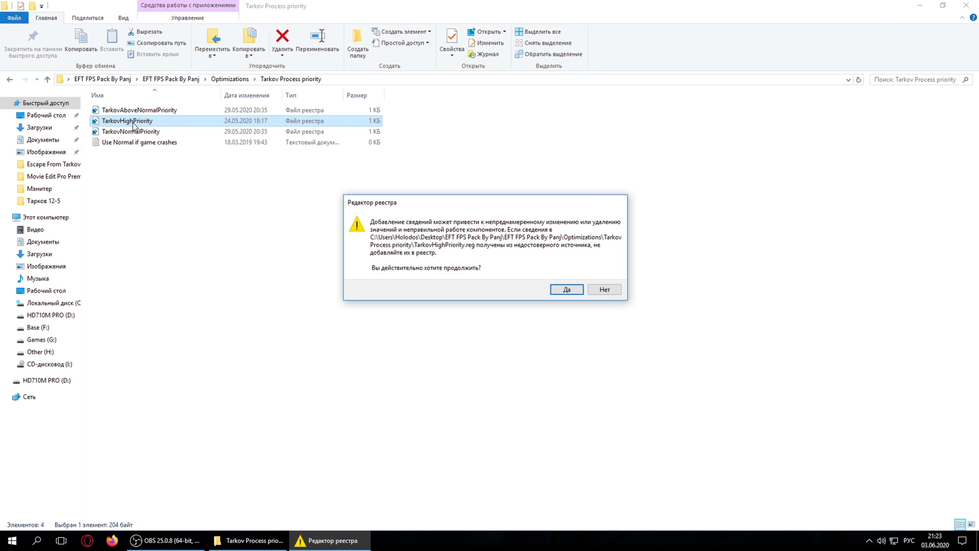
pyautogui.click(565, 288)
pyautogui.click(603, 274)
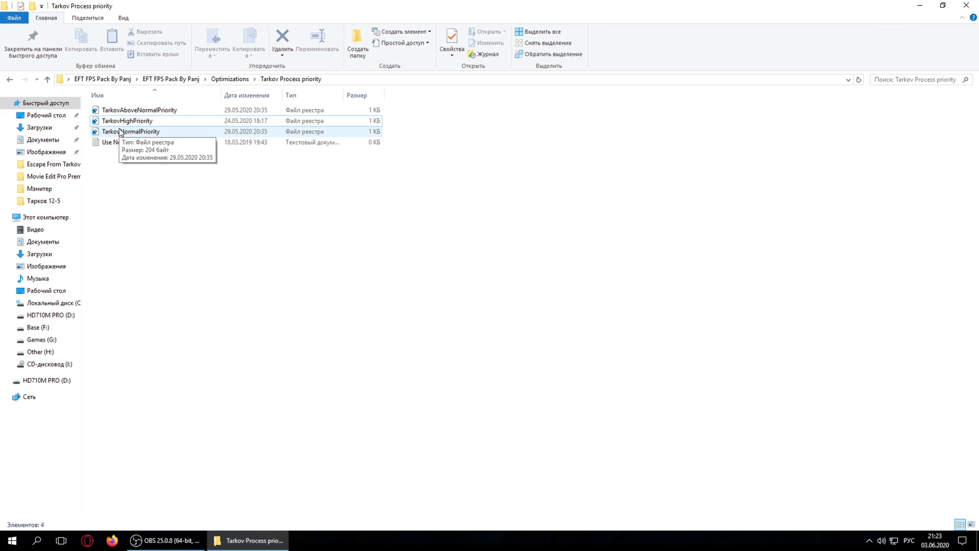
# - Open the Reg Optimization Fixes folder under Optimizations and look into its "Default Reg files to revert to stock if wanted" subfolder
pyautogui.hotkey('alt', 'Left')
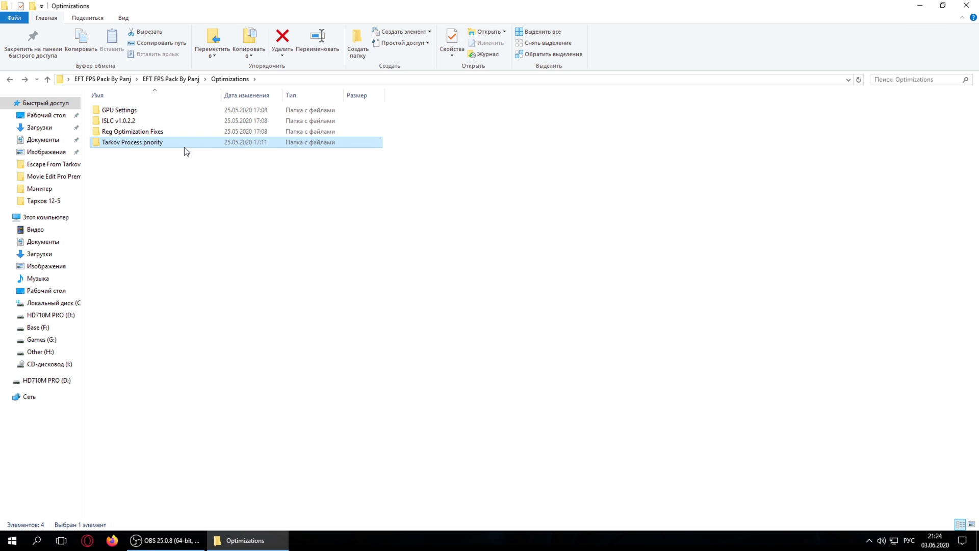
pyautogui.doubleClick(153, 132)
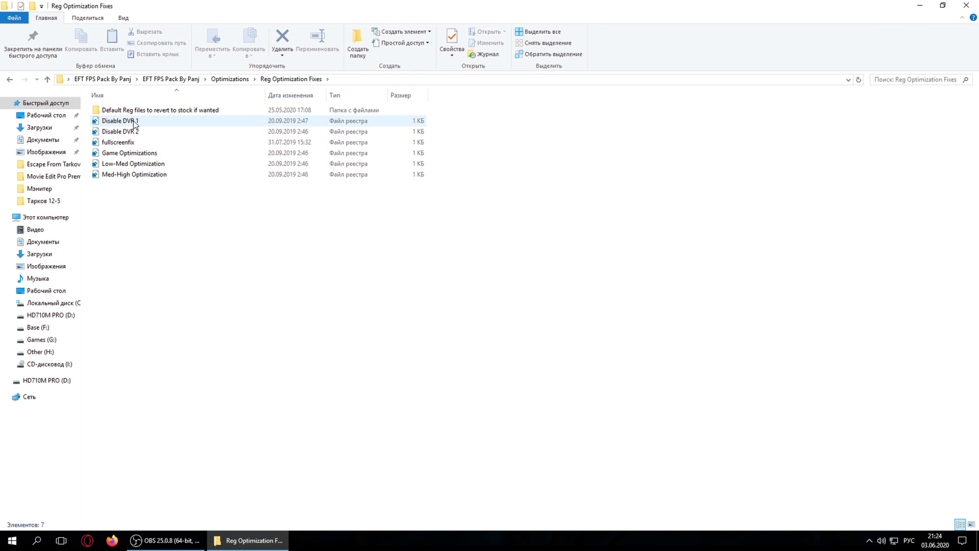
pyautogui.click(145, 112)
pyautogui.doubleClick(143, 111)
pyautogui.hotkey('alt', 'Left')
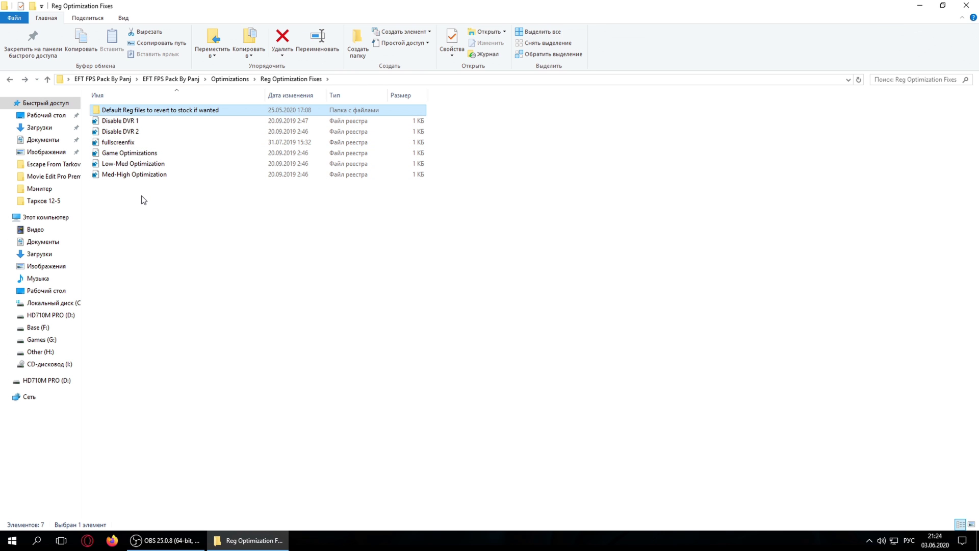
# - Review the registry files Disable DVR 1, Disable DVR 2, fullscreenfix and Game Optimizations by selecting them together, then clear the selection
pyautogui.click(137, 141)
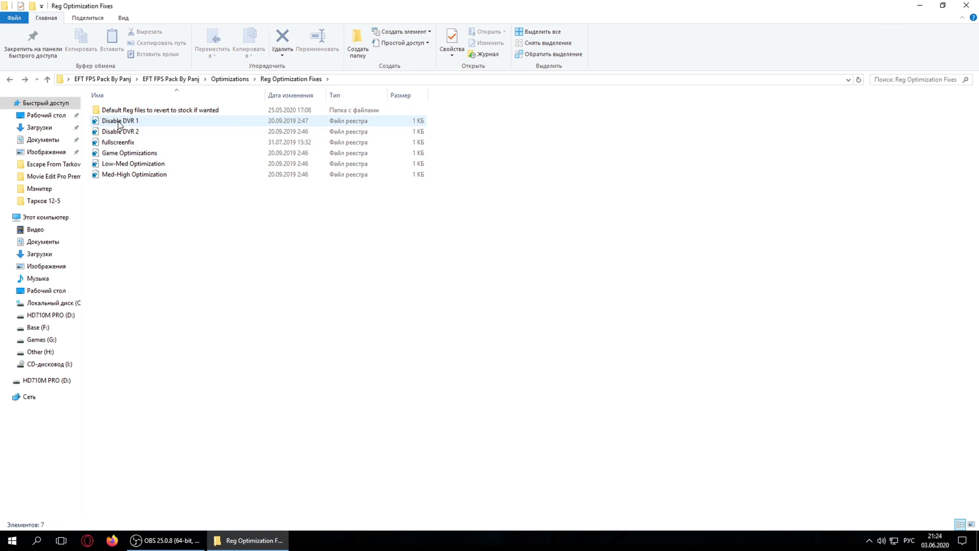
pyautogui.click(129, 153)
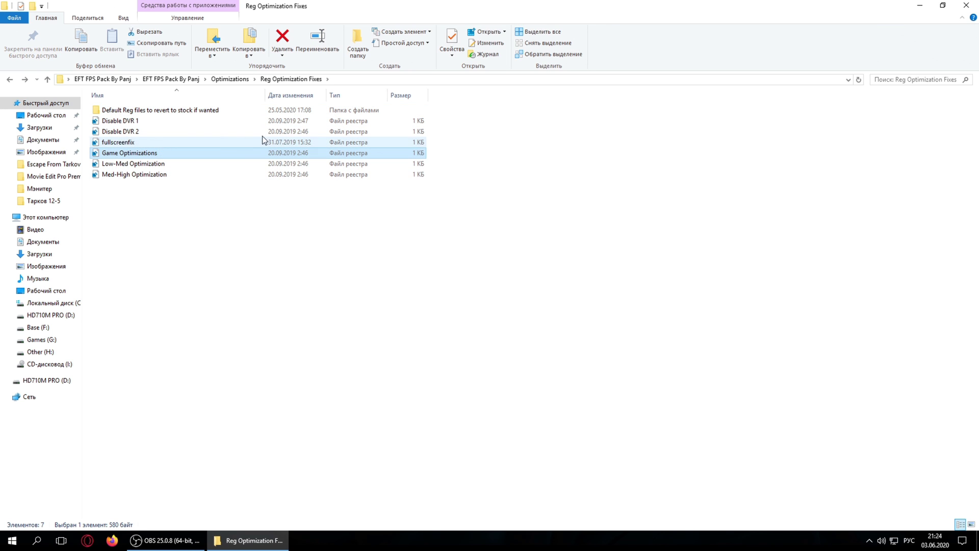
pyautogui.moveTo(445, 153); pyautogui.dragTo(332, 121)
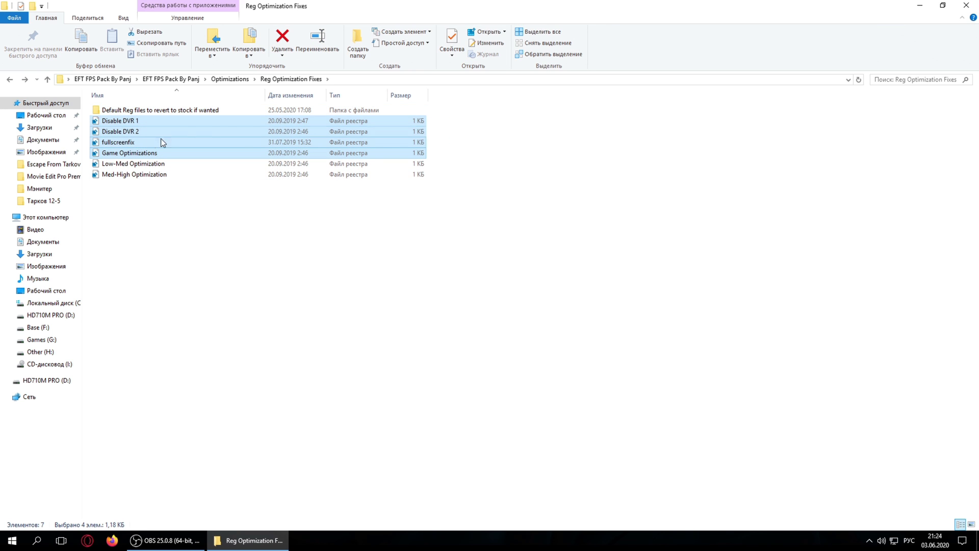
pyautogui.click(148, 198)
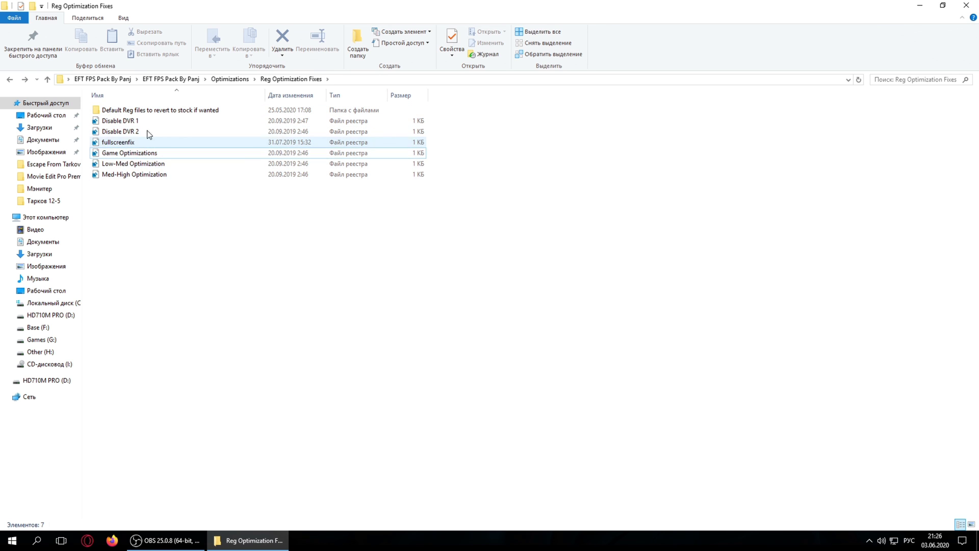
# - Look into the "Default Reg files to revert to stock if wanted" subfolder, and return to the Optimizations folder
pyautogui.doubleClick(113, 113)
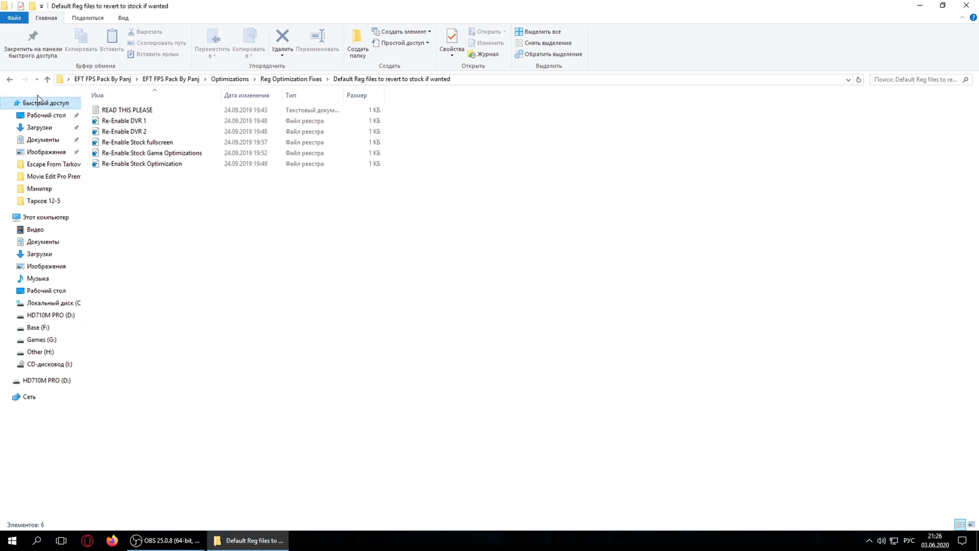
pyautogui.click(10, 79)
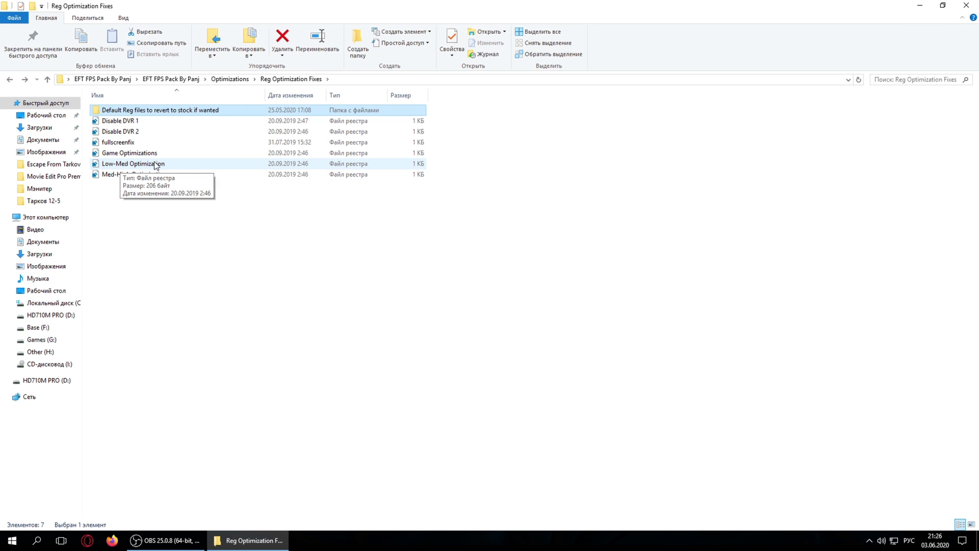
pyautogui.press('BackSpace')
# - Look into the ISLC v1.0.2.2 folder, and open the nVidia Geforce folder inside GPU Settings
pyautogui.doubleClick(119, 123)
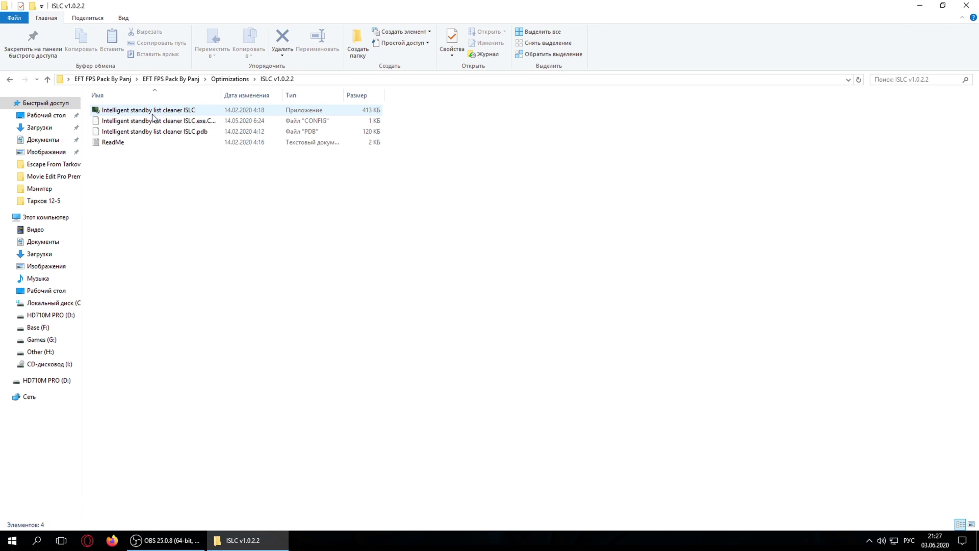
pyautogui.press('BackSpace')
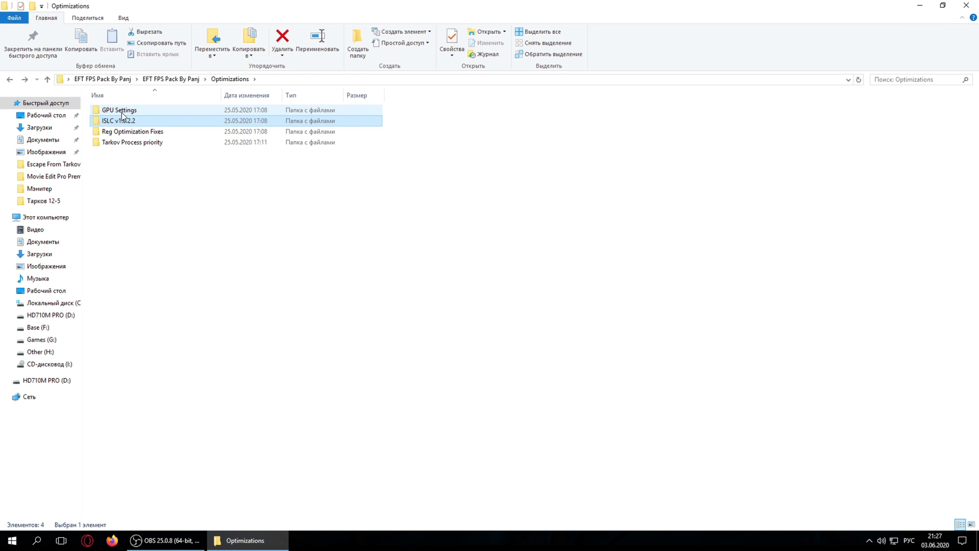
pyautogui.doubleClick(121, 111)
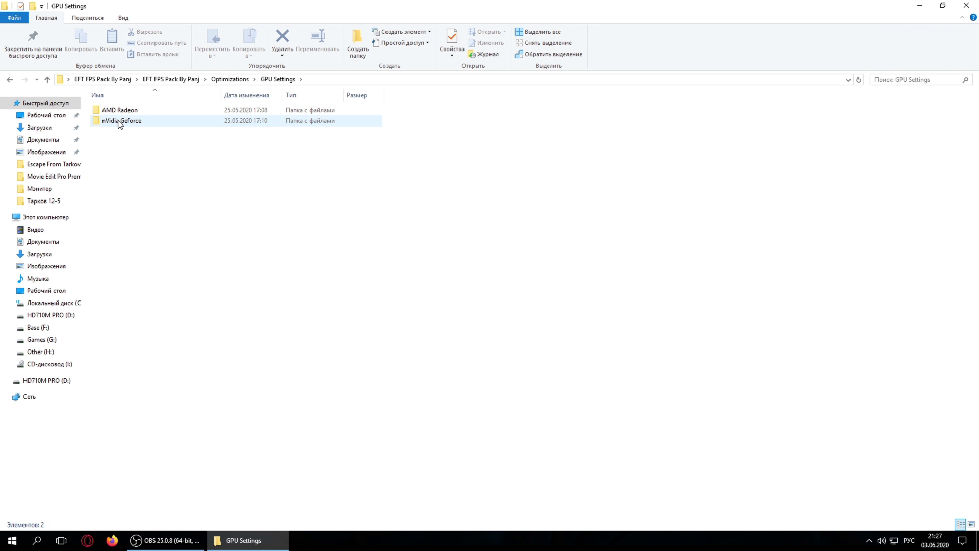
pyautogui.doubleClick(118, 122)
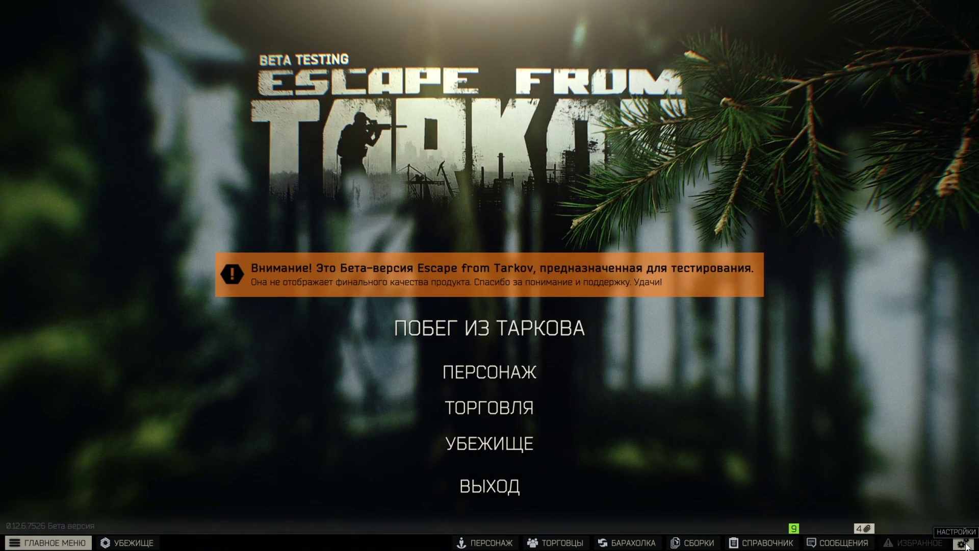
# - Switch to Escape from Tarkov, review its game settings and open the texture quality options in the graphics settings
pyautogui.click(963, 545)
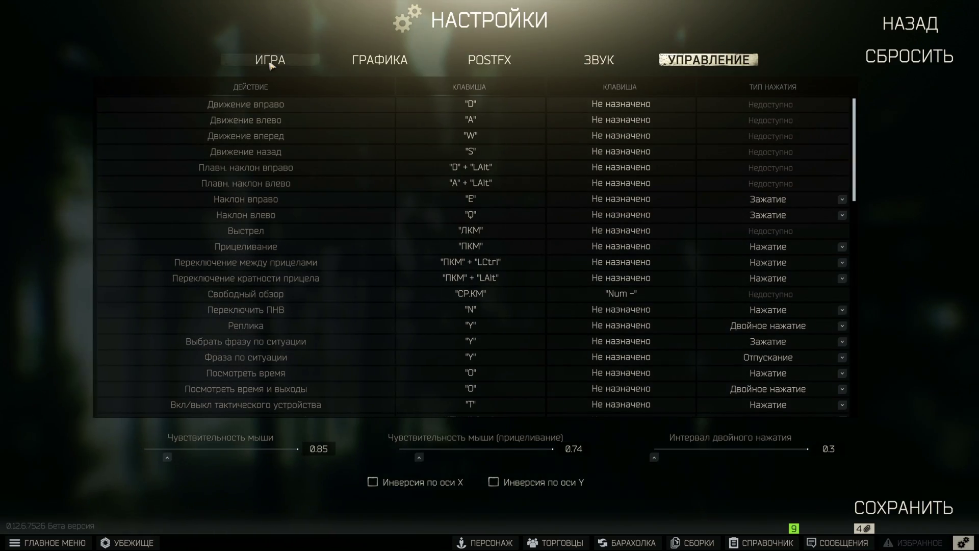
pyautogui.click(269, 62)
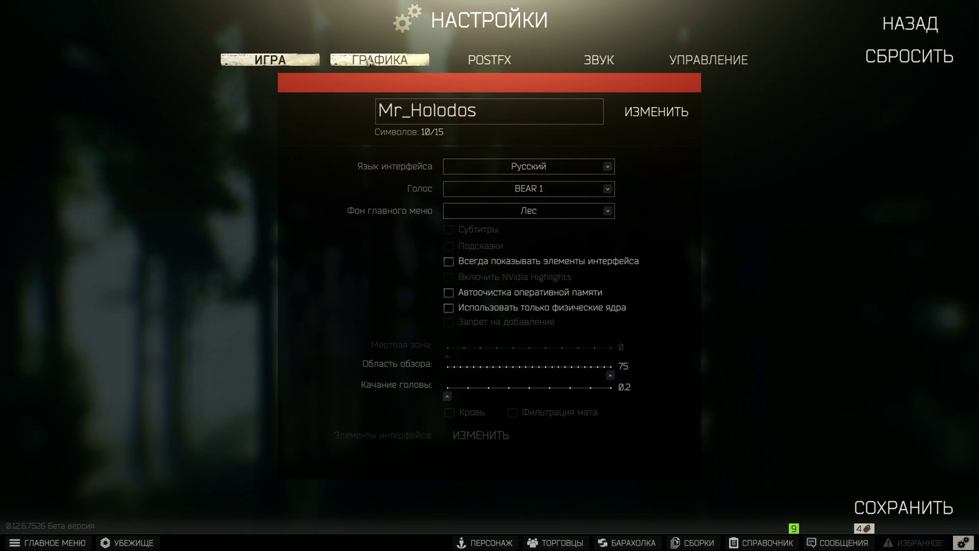
pyautogui.click(400, 61)
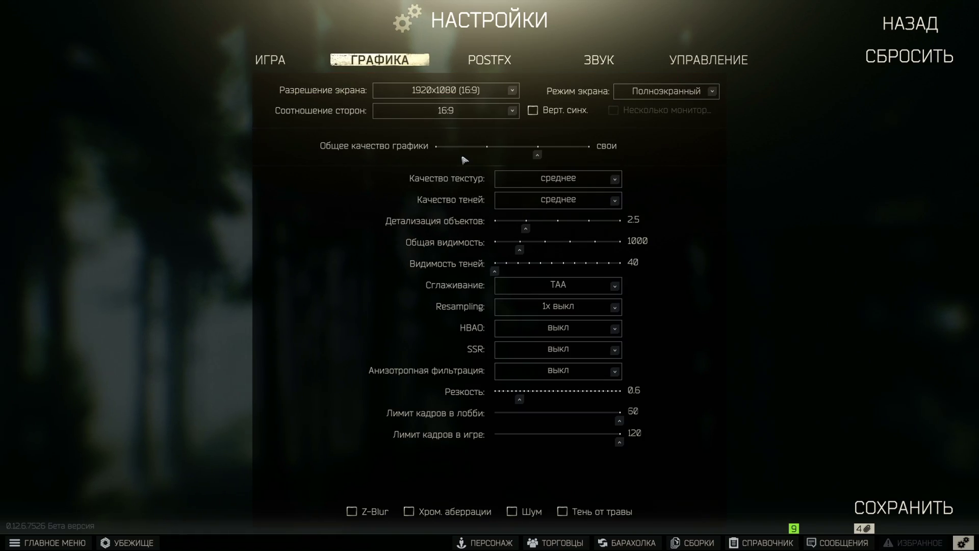
pyautogui.click(542, 179)
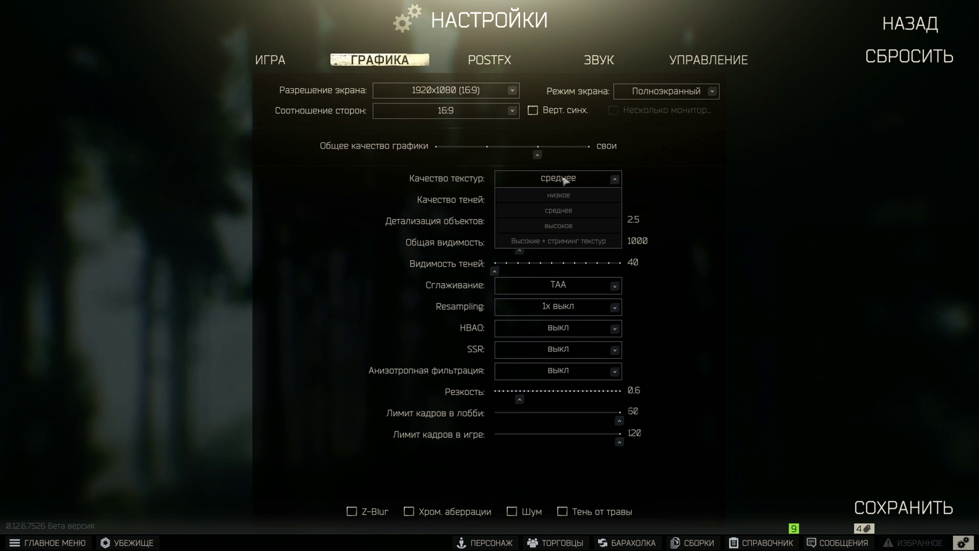